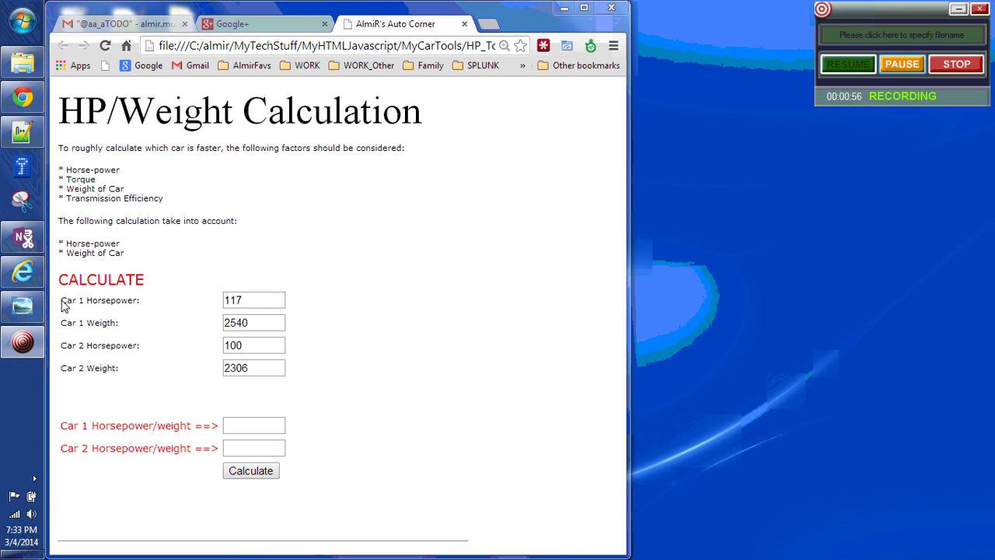
# - Review the inputs: Car 1 horsepower 117 and weight, Car 2 horsepower 100 and weight 2306
pyautogui.moveTo(63, 304); pyautogui.dragTo(140, 305)
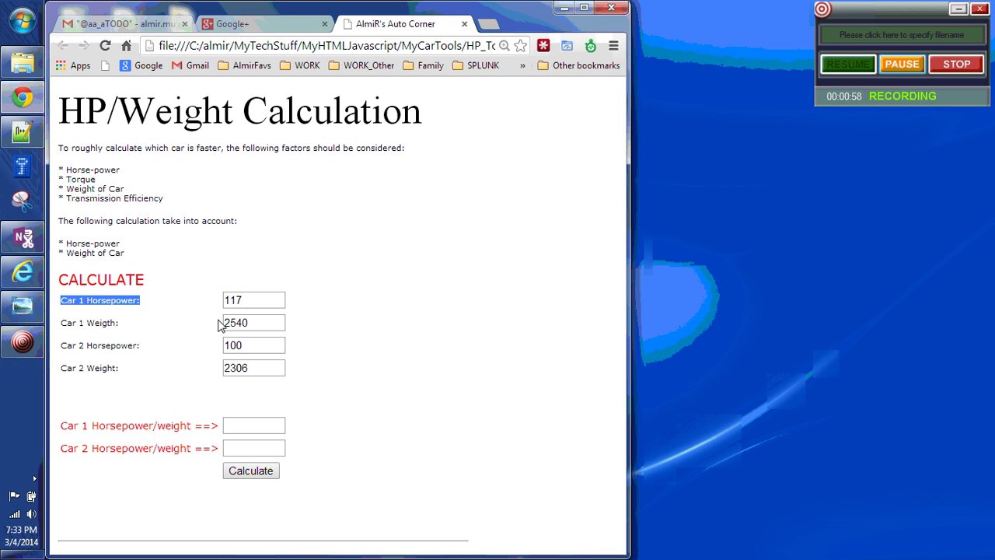
pyautogui.click(242, 303)
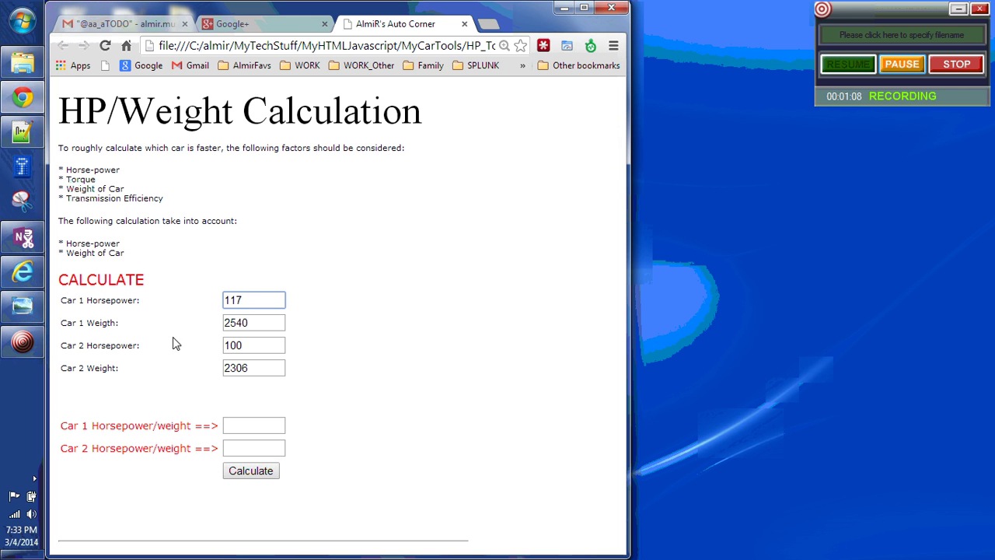
pyautogui.moveTo(100, 327); pyautogui.dragTo(163, 329)
pyautogui.moveTo(61, 346); pyautogui.dragTo(139, 354)
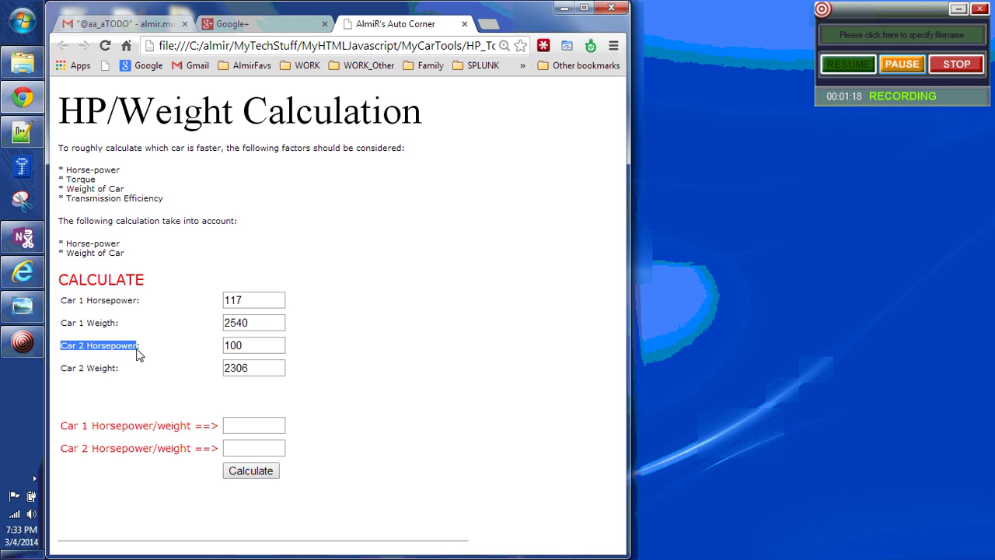
pyautogui.click(244, 349)
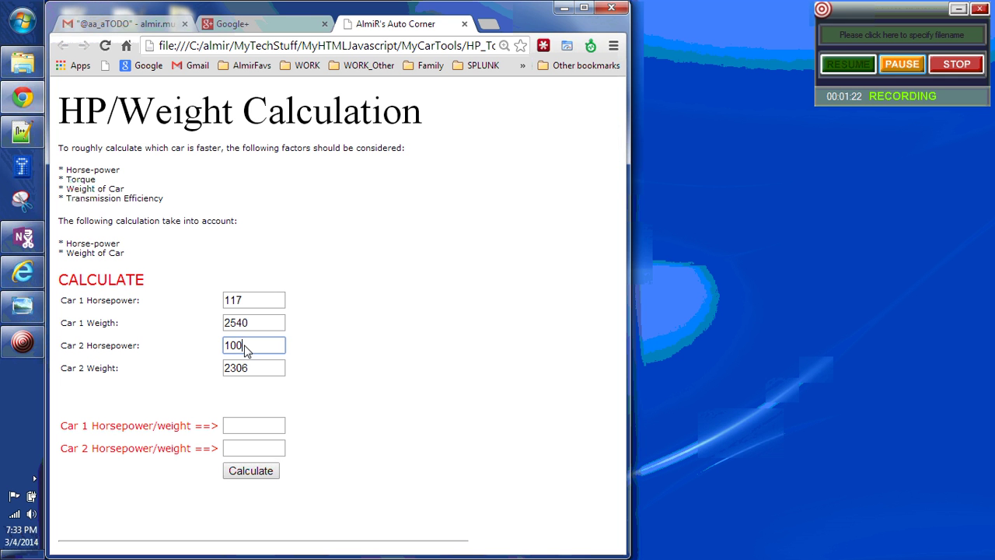
pyautogui.moveTo(94, 372); pyautogui.dragTo(225, 373)
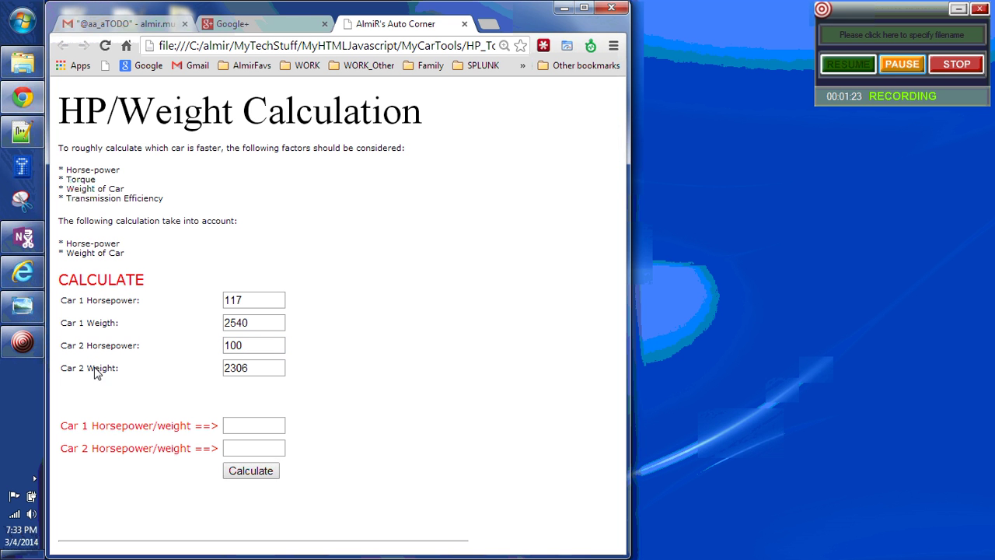
pyautogui.doubleClick(225, 372)
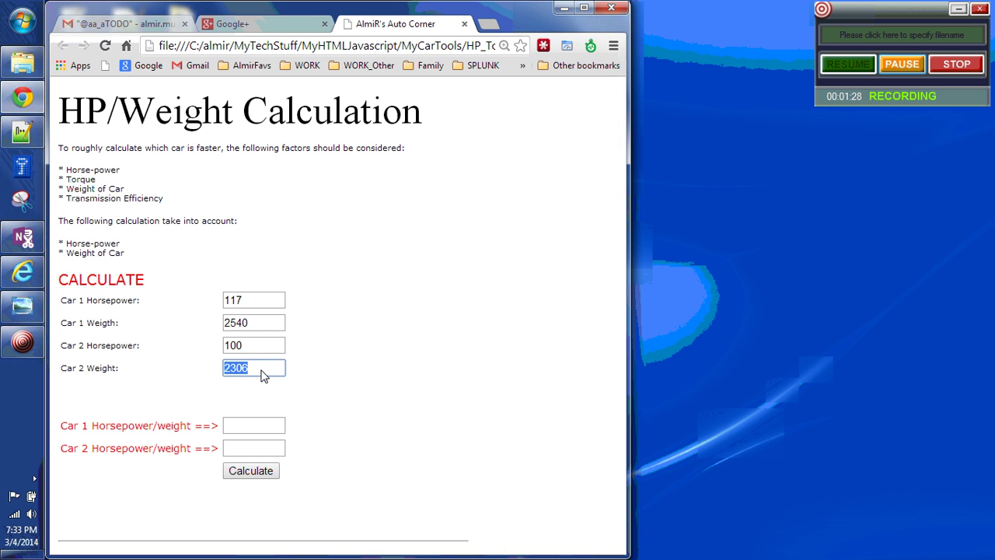
pyautogui.click(263, 375)
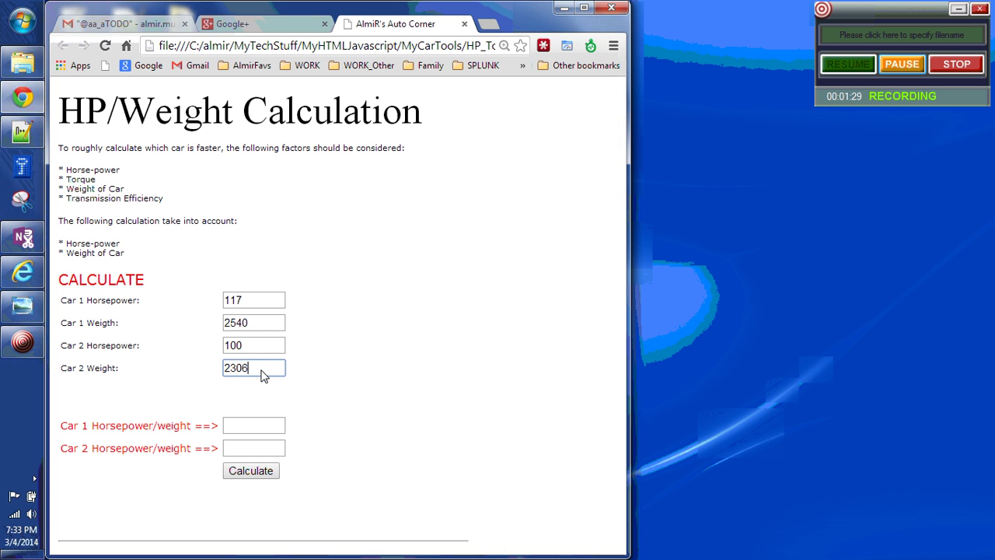
# - Recheck both horsepower values and calculate the ratios: 117 for Car 1, 110 for Car 2
pyautogui.click(246, 306)
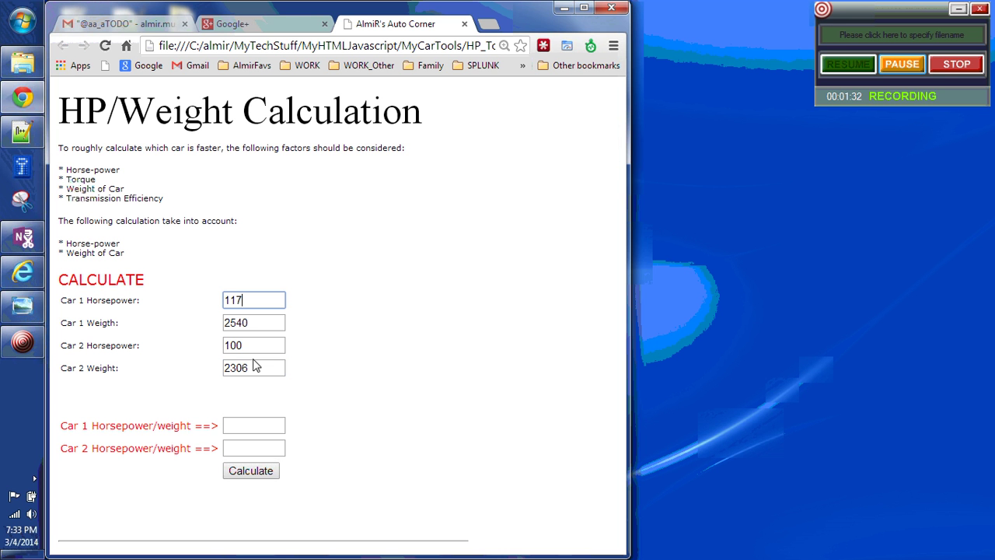
pyautogui.click(250, 354)
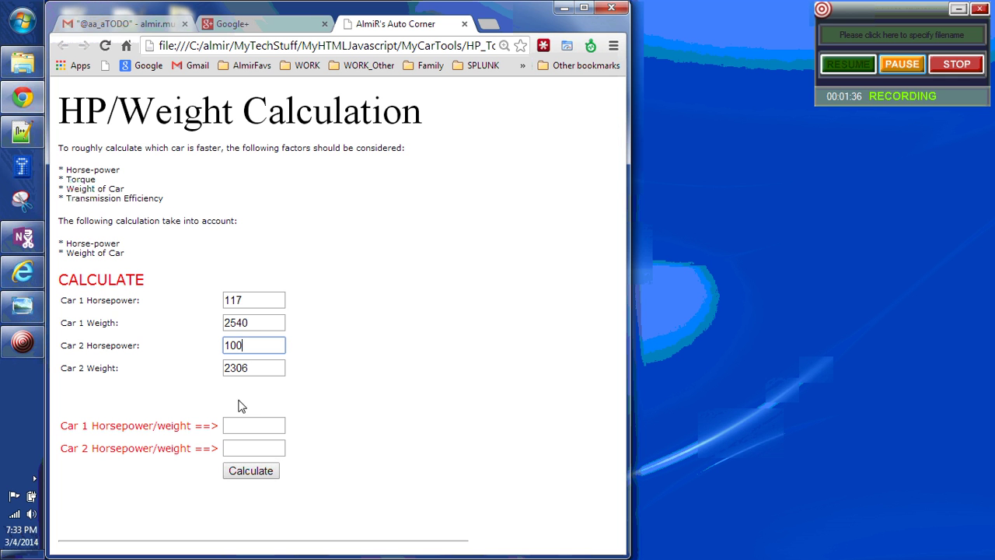
pyautogui.click(254, 304)
pyautogui.click(253, 349)
pyautogui.click(262, 476)
# - Change Car 2's weight from 2306 to 2200 and recalculate the results
pyautogui.click(259, 368)
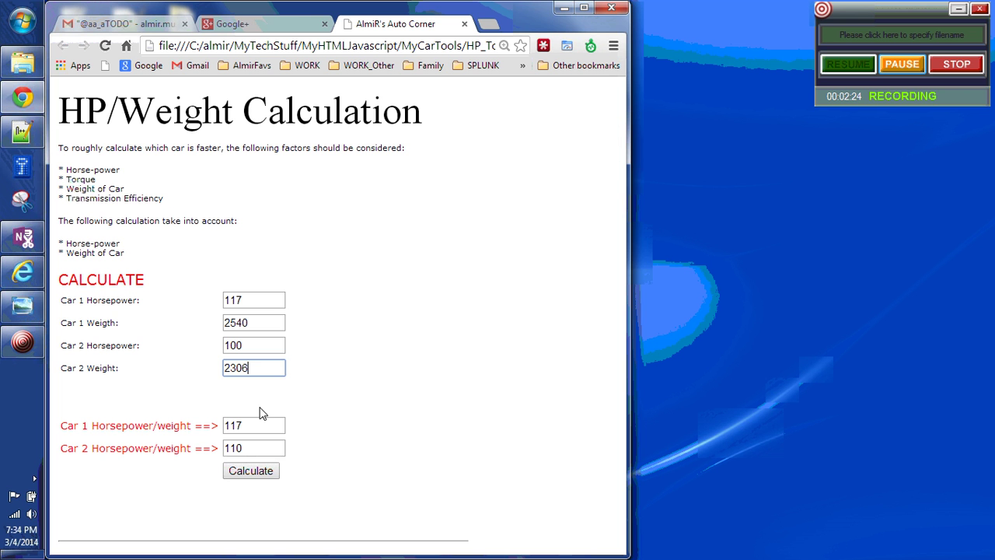
pyautogui.click(255, 347)
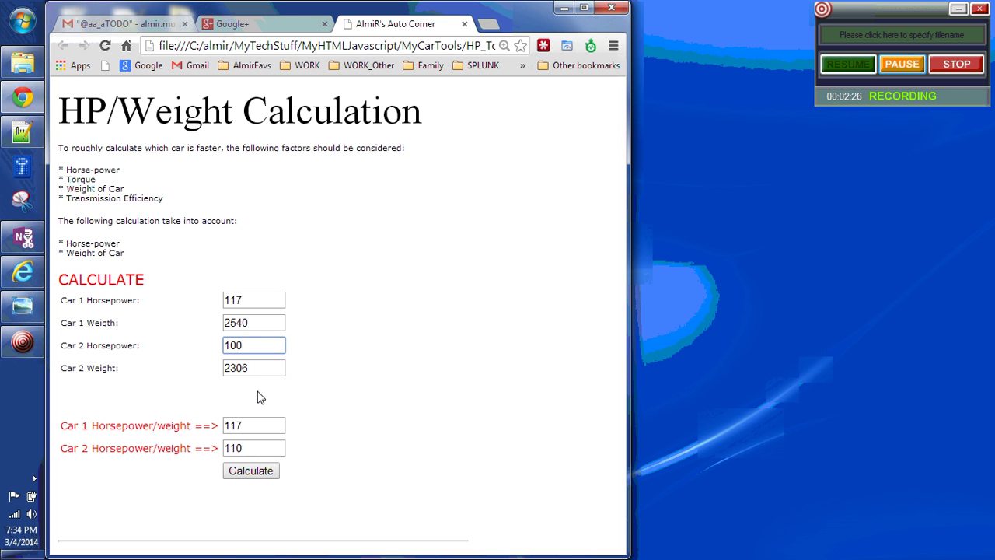
pyautogui.click(261, 374)
pyautogui.press('BackSpace')
pyautogui.press('BackSpace')
pyautogui.press('BackSpace')
pyautogui.write('200')
pyautogui.click(263, 472)
# - Raise Car 2's horsepower from 100 to 105 and recalculate, giving 121 versus 117
pyautogui.click(259, 352)
pyautogui.press('BackSpace')
pyautogui.write('5')
pyautogui.click(264, 472)
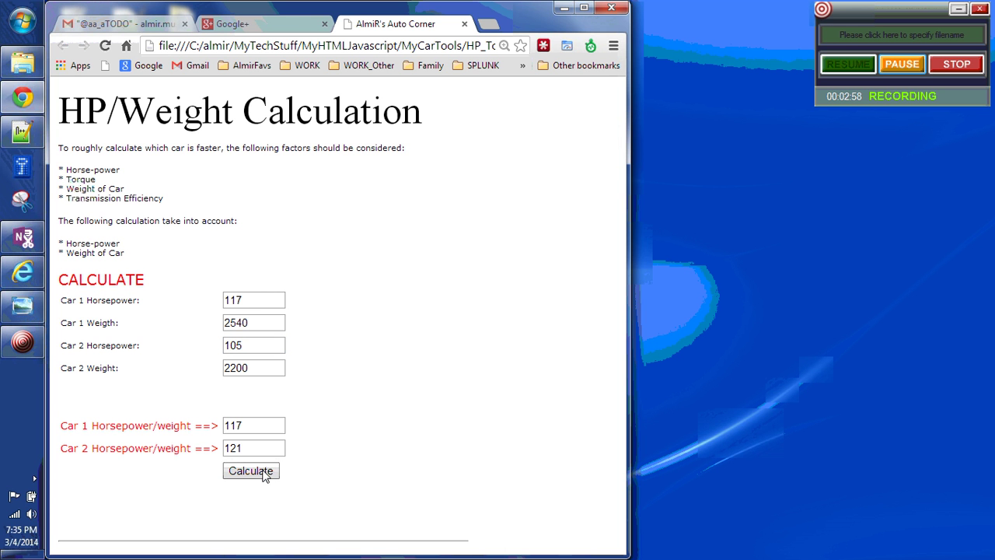